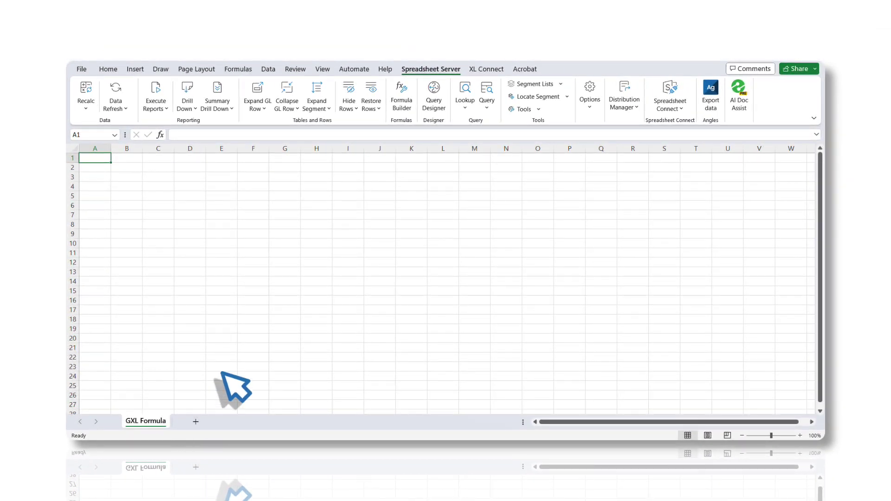
- In the GXL Formula Builder, keep Clear/Shift Worksheet at Overwrite Existing and enable Invert Sign
click(402, 98)
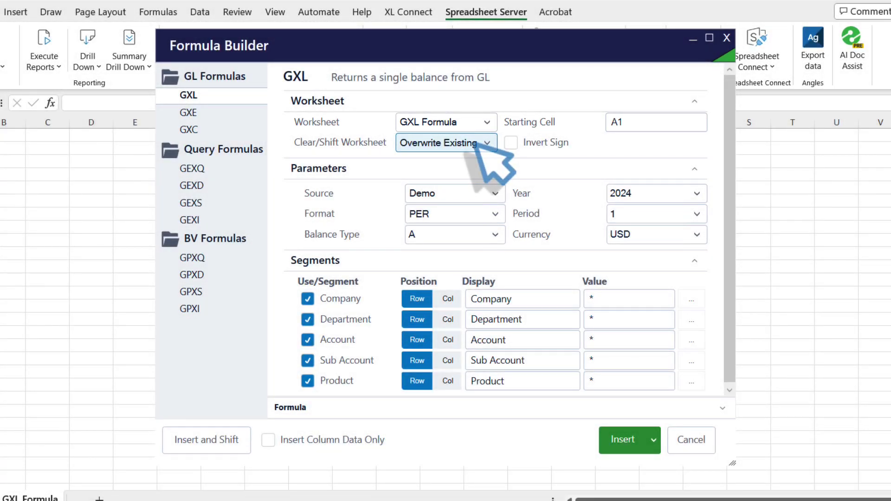
click(476, 144)
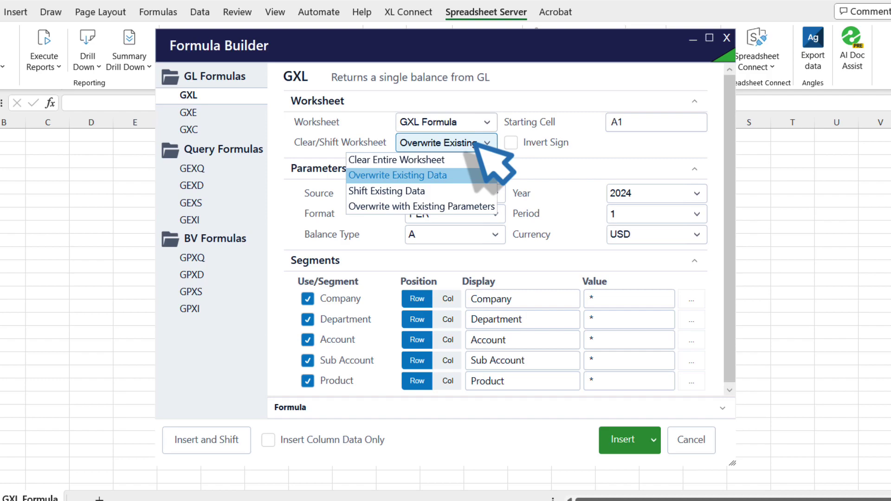
click(488, 143)
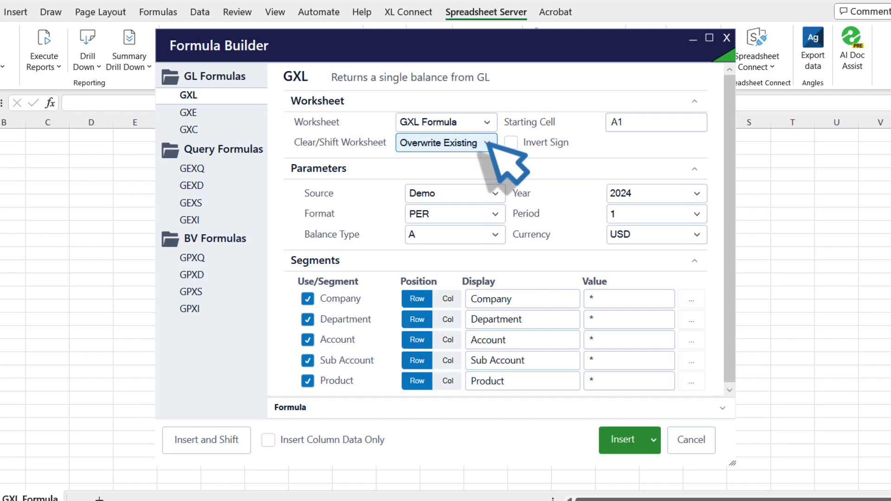
click(511, 143)
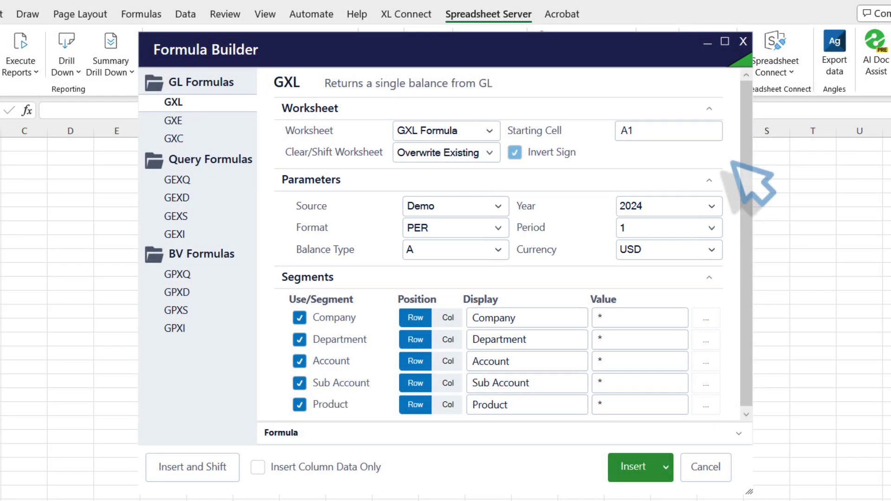
- Choose 2018 as the Year of the GXL formula
click(655, 205)
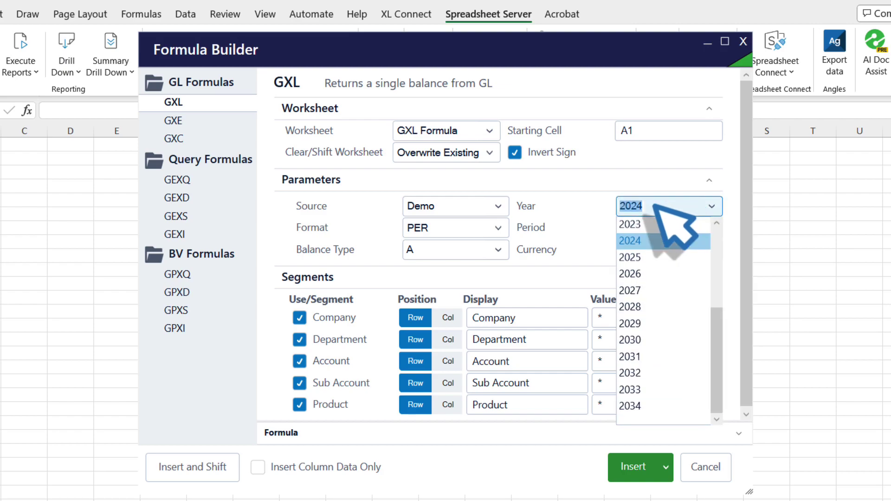
text(20)
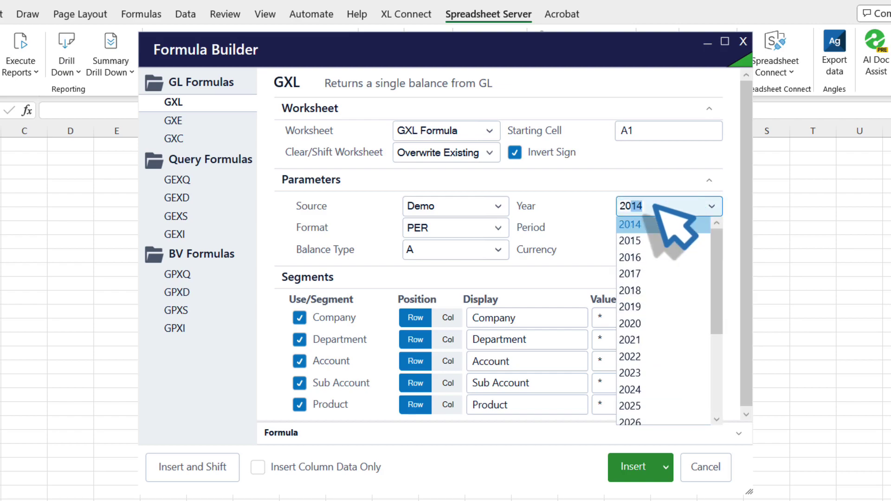
text(18)
key(Return)
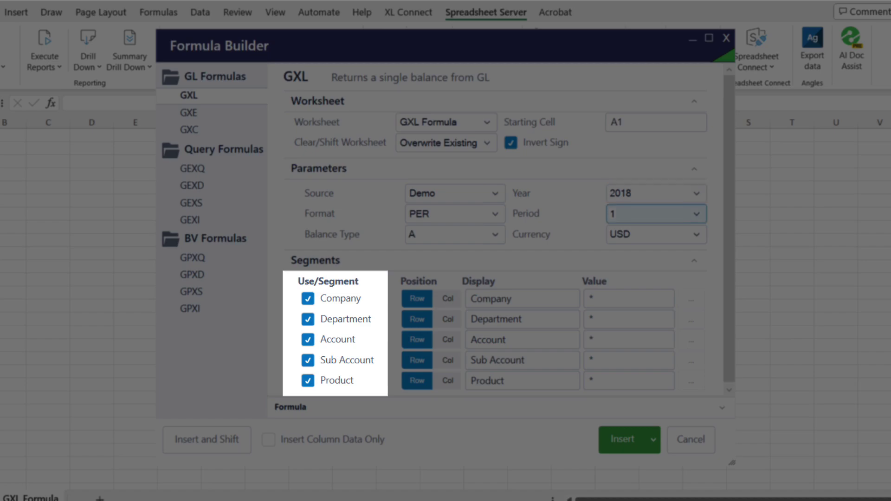
- Put Company and Department in columns and replace the Account wildcard with 4100.4119
click(448, 298)
click(448, 319)
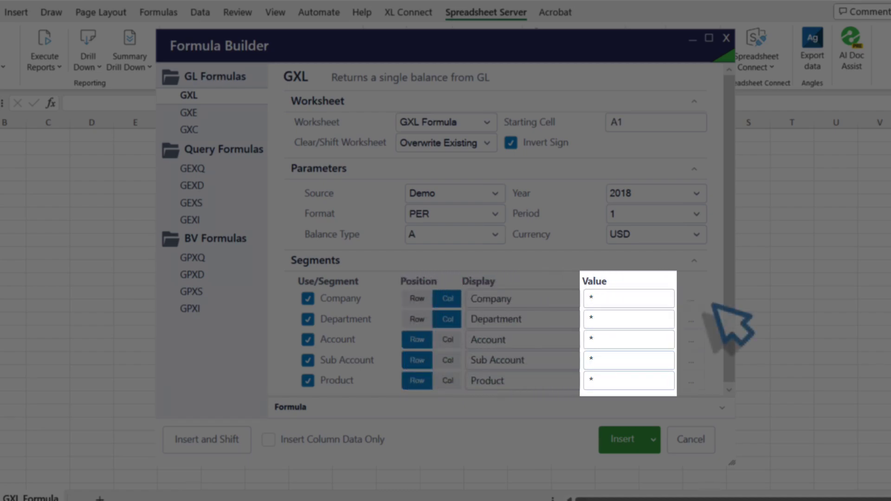
click(592, 342)
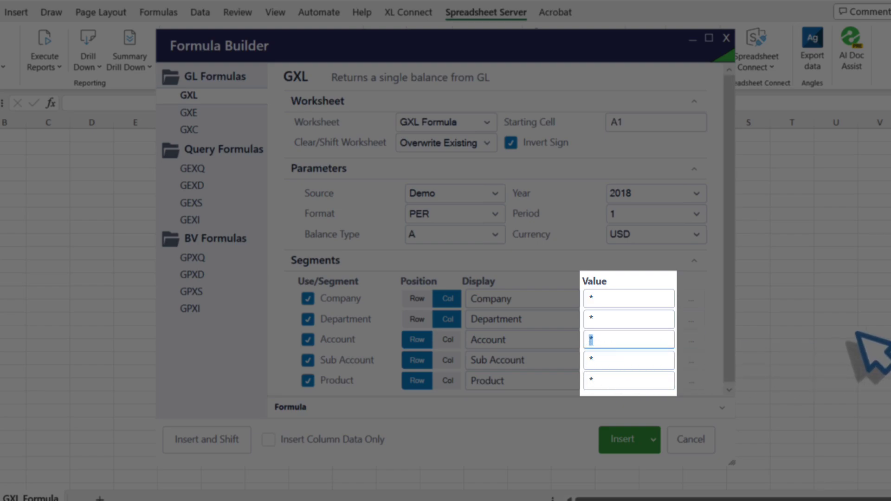
key(BackSpace)
text(4100.4119)
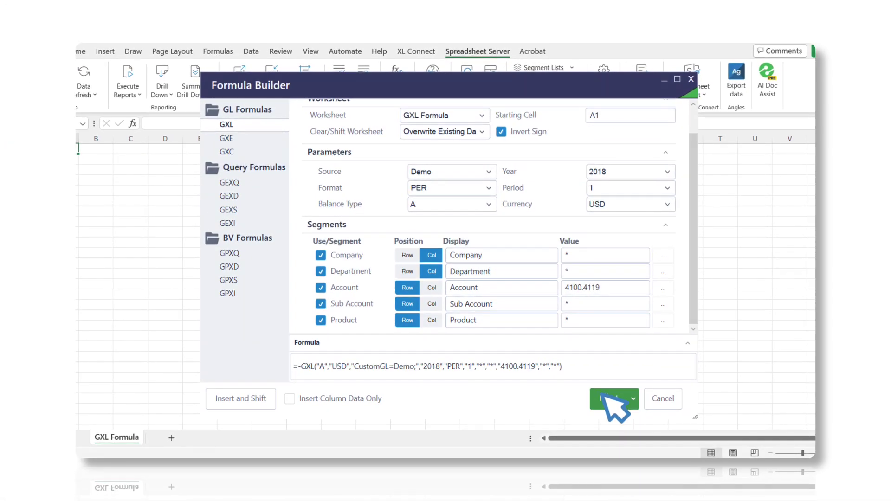
- Insert the GXL formula into the sheet and inspect it in cell E11
click(608, 399)
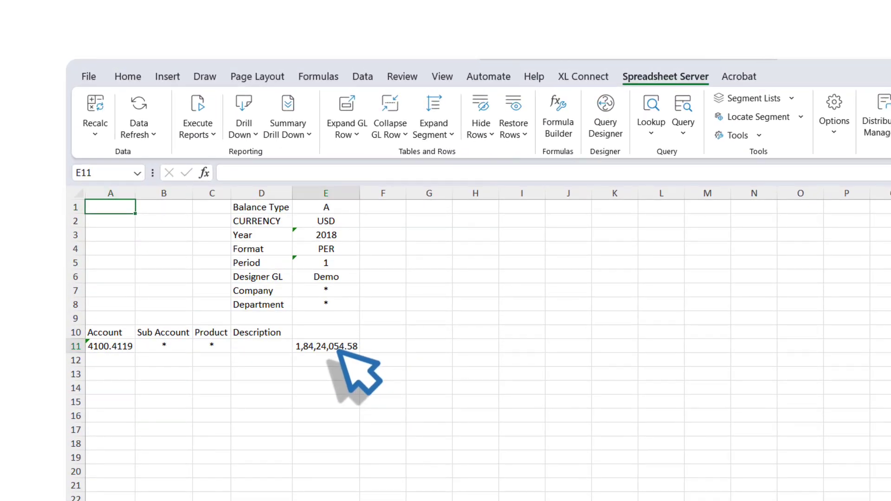
double_click(338, 351)
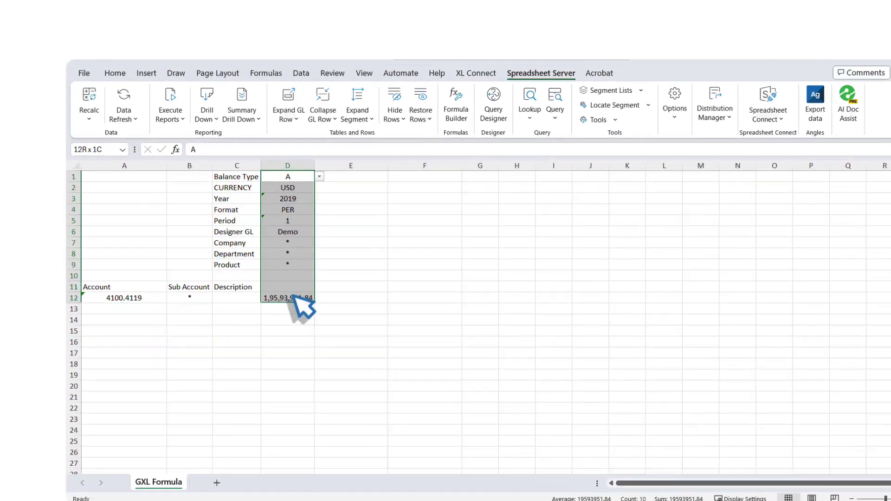
- Copy the period 1 block D1:D12 into column E and set its Period to 2
drag(294, 297, 295, 299)
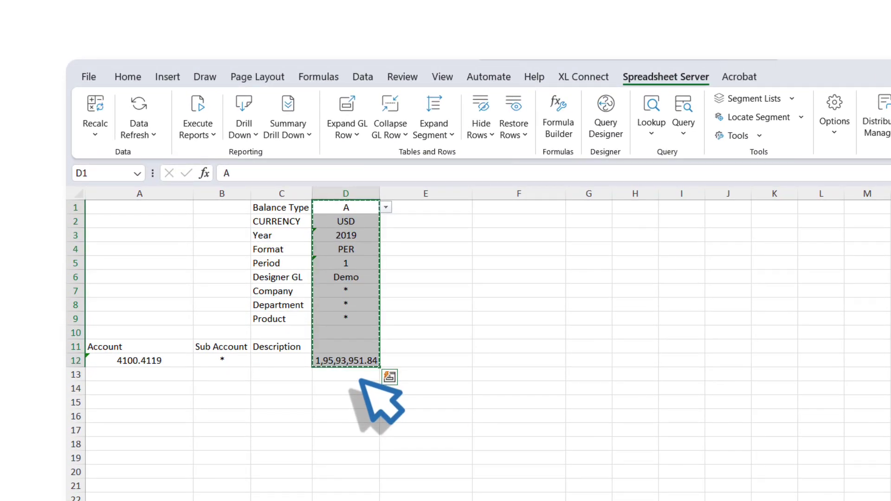
drag(422, 207, 428, 362)
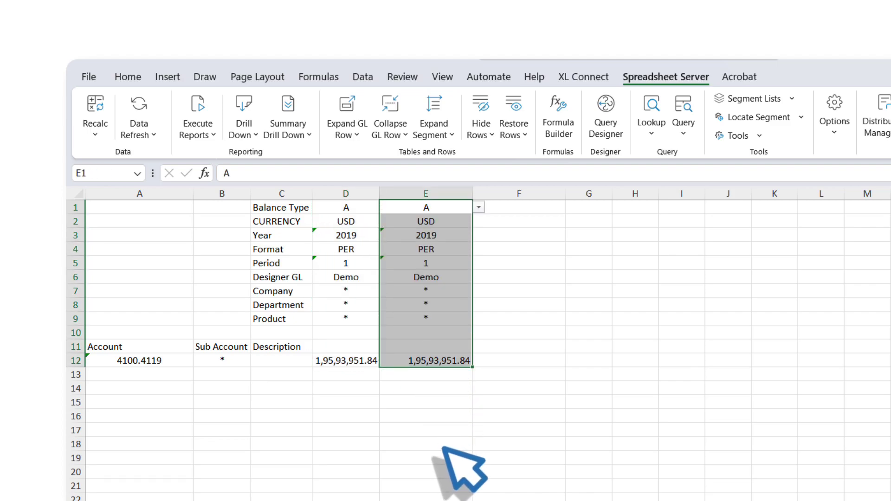
click(453, 263)
click(478, 263)
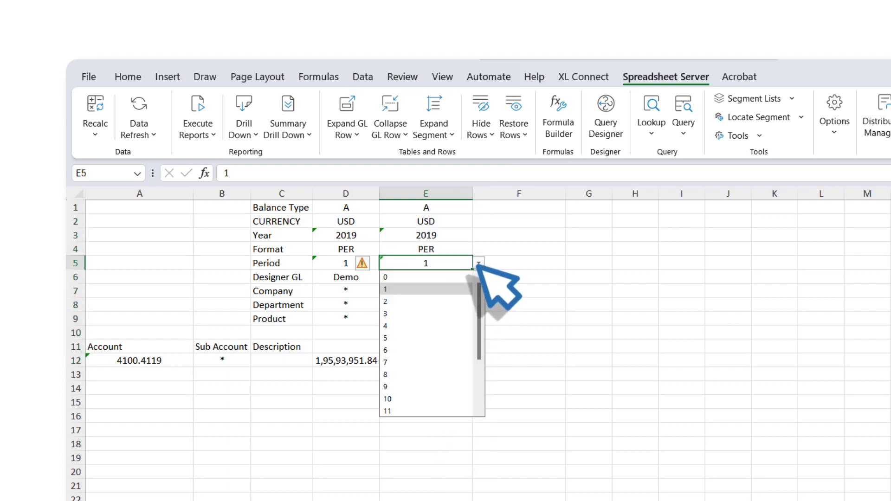
click(457, 301)
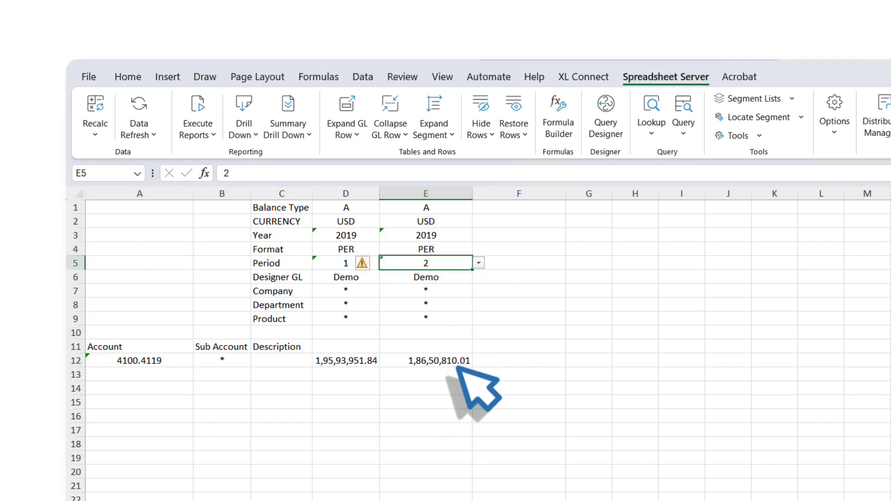
- Copy column E's block into column F and set its Period to 3
drag(415, 207, 427, 363)
key(ctrl+c)
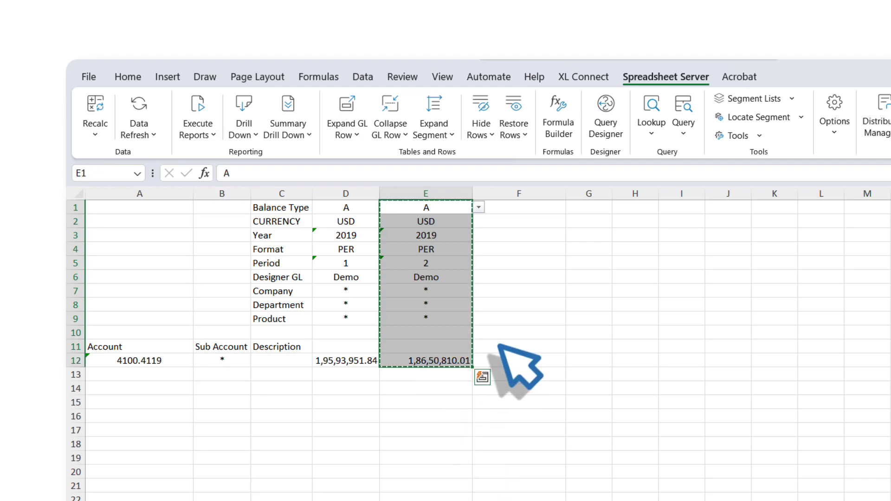
drag(518, 207, 541, 354)
key(Return)
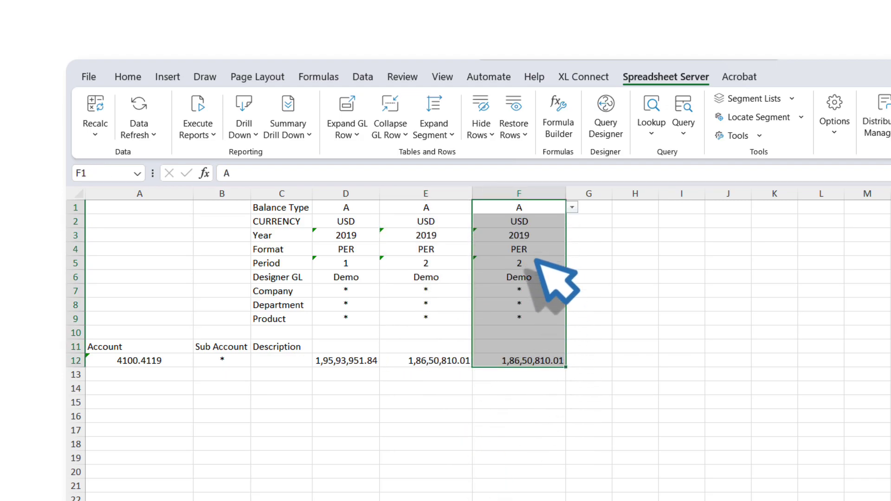
click(537, 262)
click(572, 263)
click(562, 315)
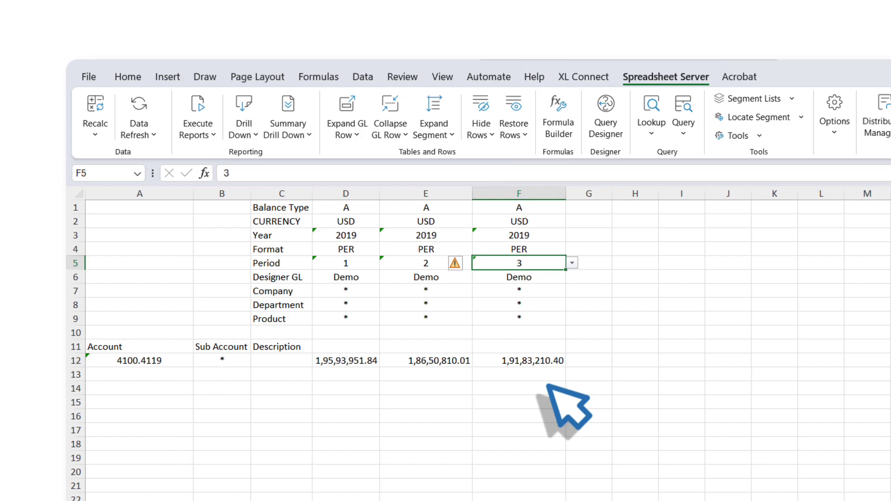
- Copy the 4100.4119 row to row 13 and enter accounts [4120,4130,4140] in A13
click(75, 361)
key(ctrl+c)
click(76, 375)
key(Escape)
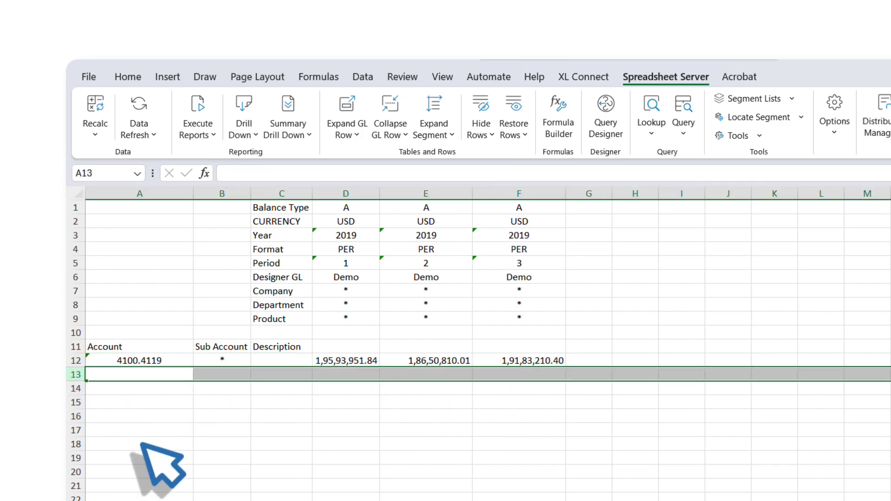
text([4120,4130,4140)
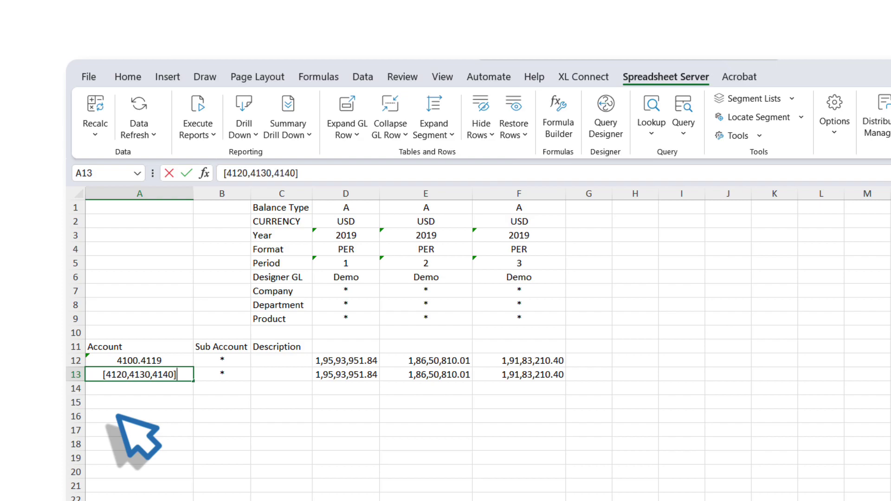
key(Return)
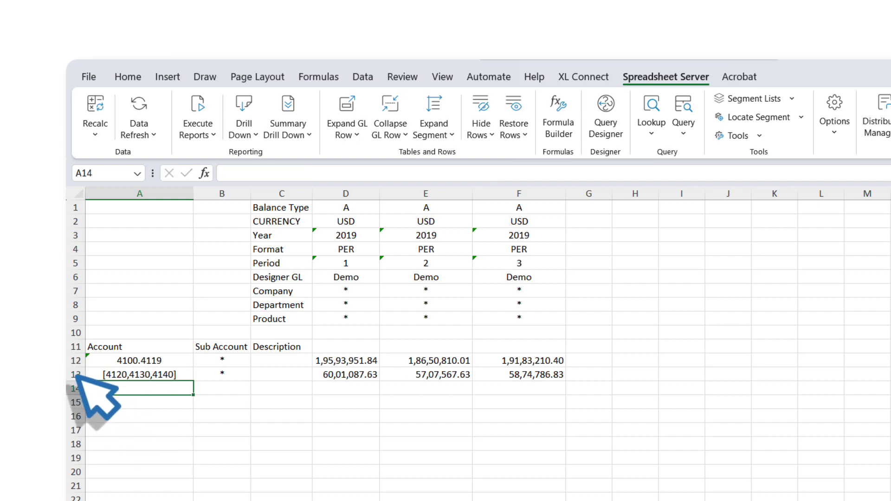
- Copy row 13 to row 14 and change A14's account to 5800
click(75, 375)
key(ctrl+c)
click(75, 388)
key(Return)
double_click(175, 388)
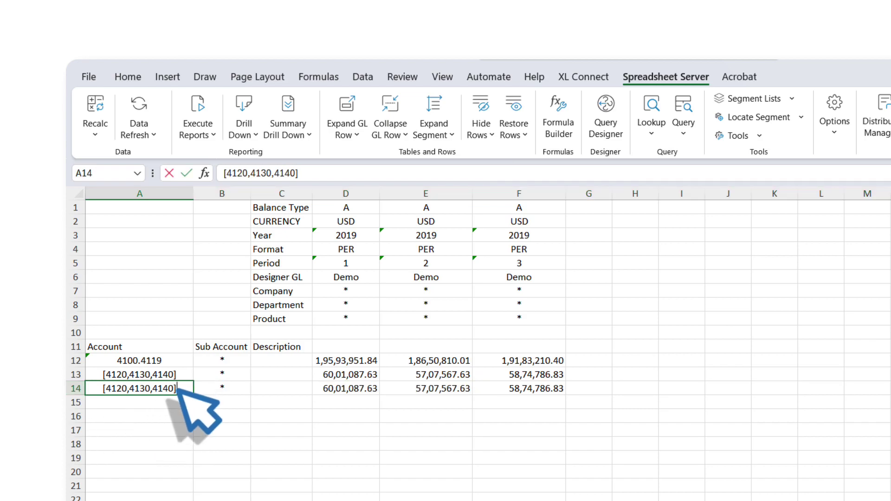
text(5800)
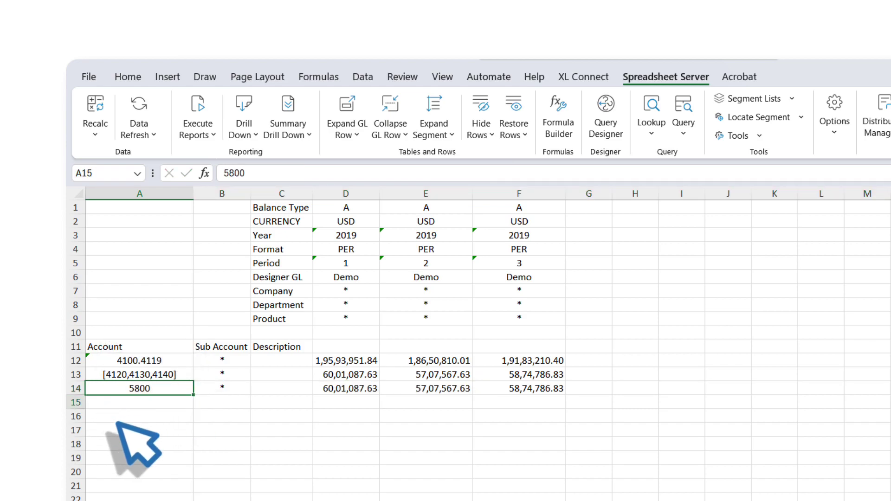